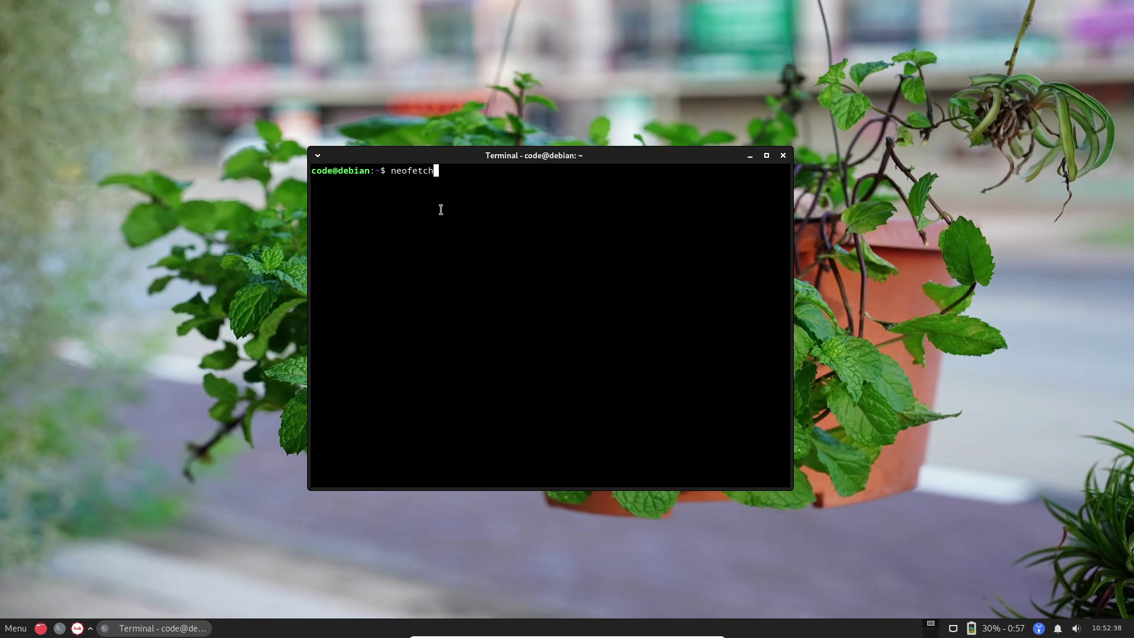
Run neofetch, highlight the PeppermintOS x86_64, Xfce 4.18 and kernel lines, then close the terminal.
key("Return")
left_click_drag(441, 208, 332, 208)
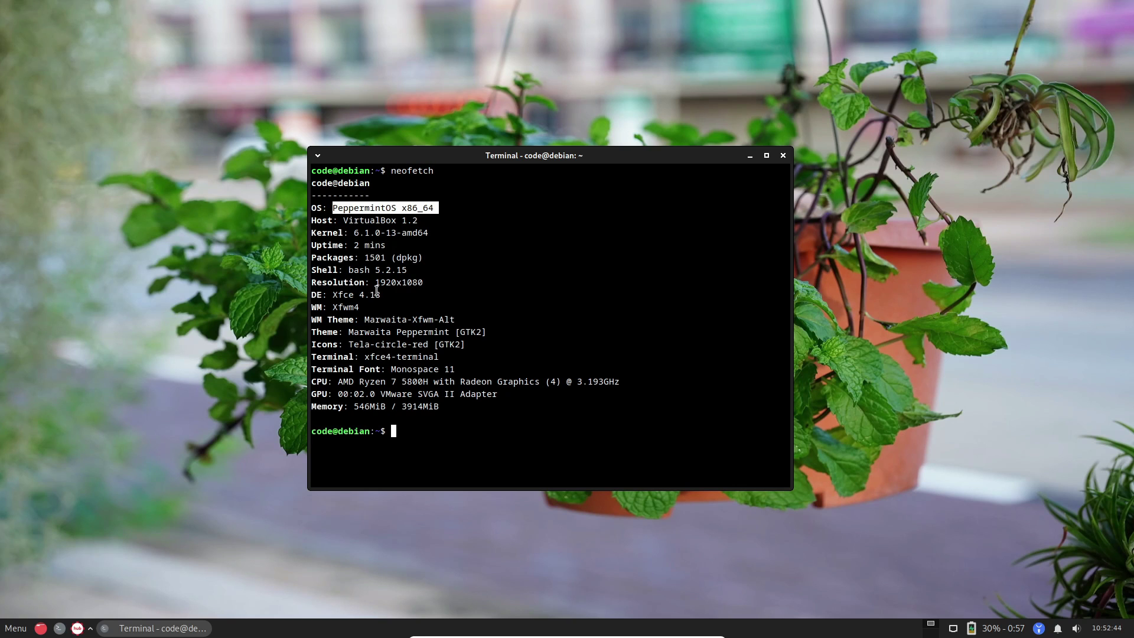
left_click_drag(381, 294, 326, 294)
left_click(401, 353)
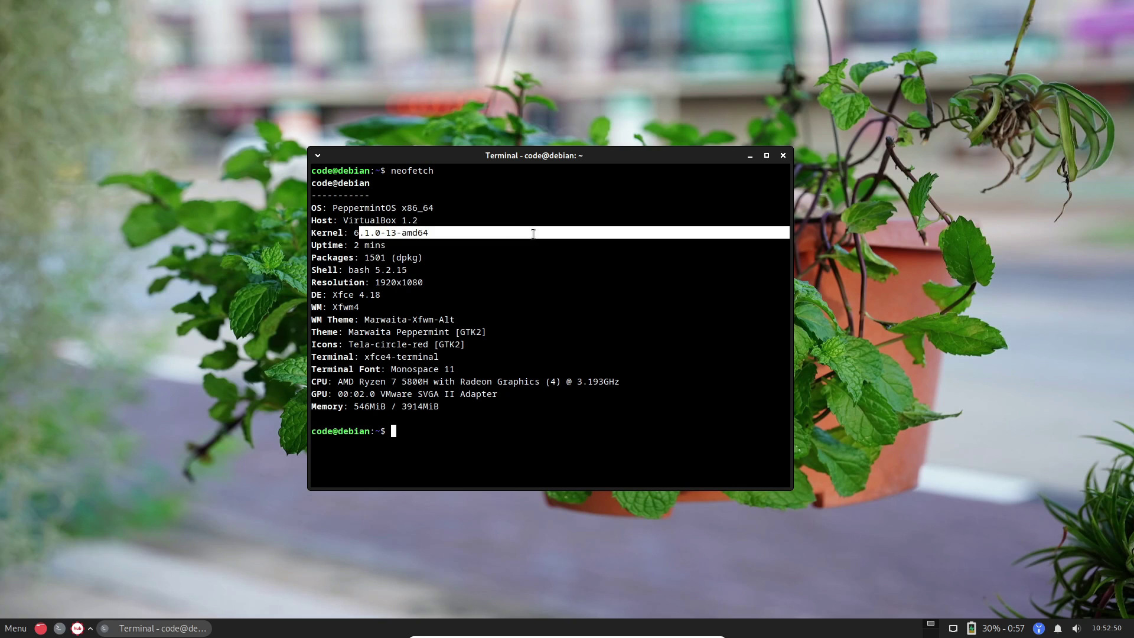
left_click_drag(357, 232, 785, 232)
left_click(784, 156)
Launch Terminal Emulator via a 'term' menu search, run htop, then close the window.
left_click(15, 628)
type("term")
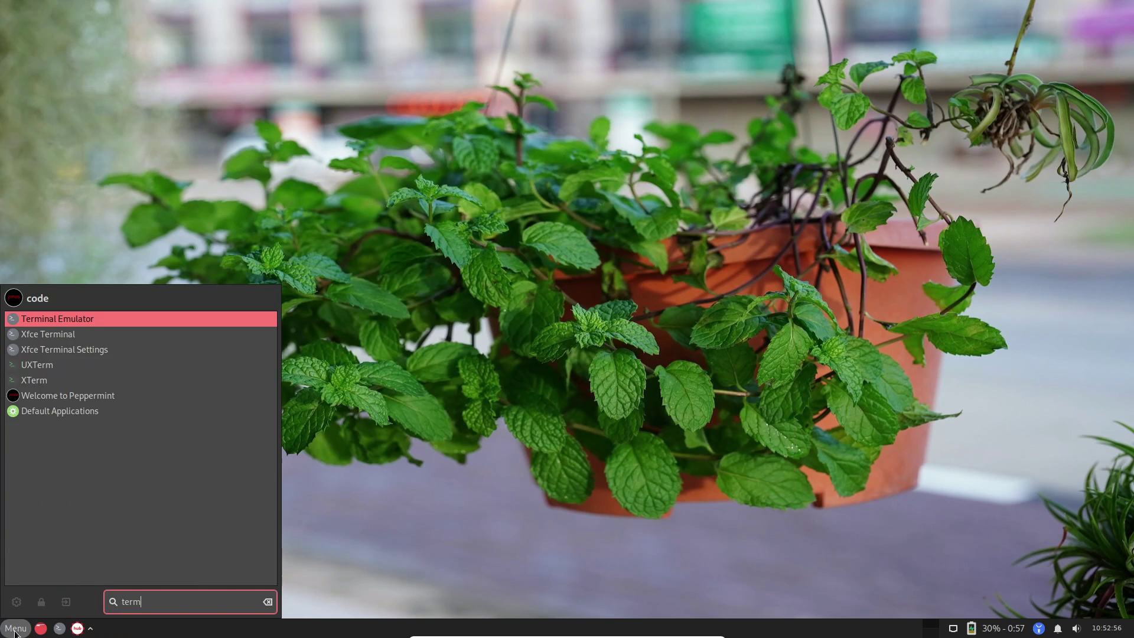
key("Return")
type("htop")
key("Return")
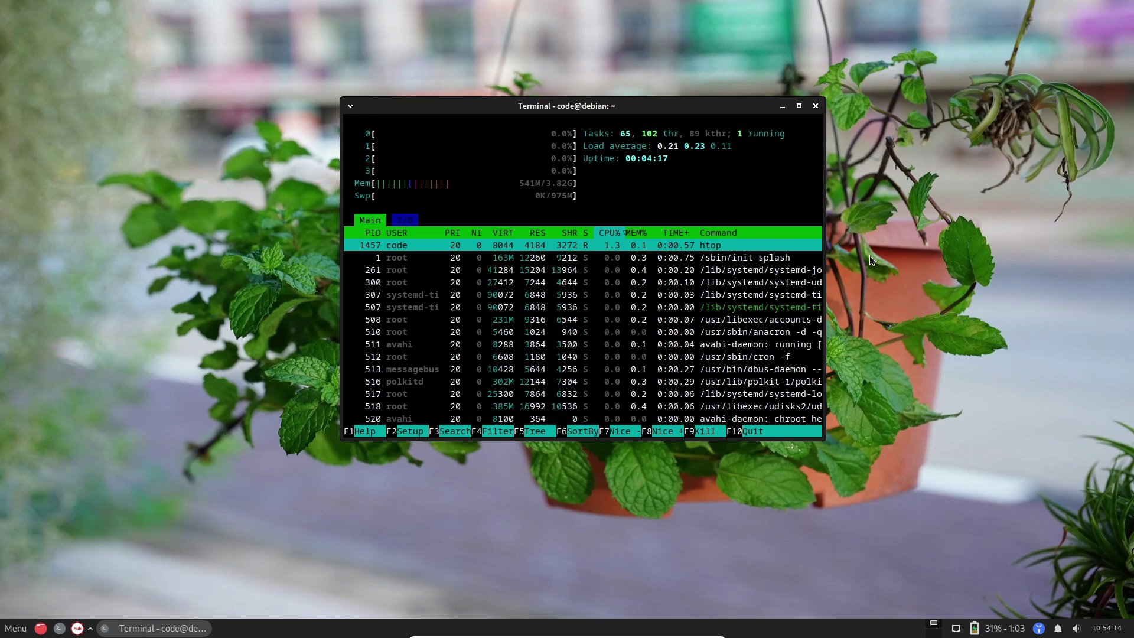
left_click(816, 106)
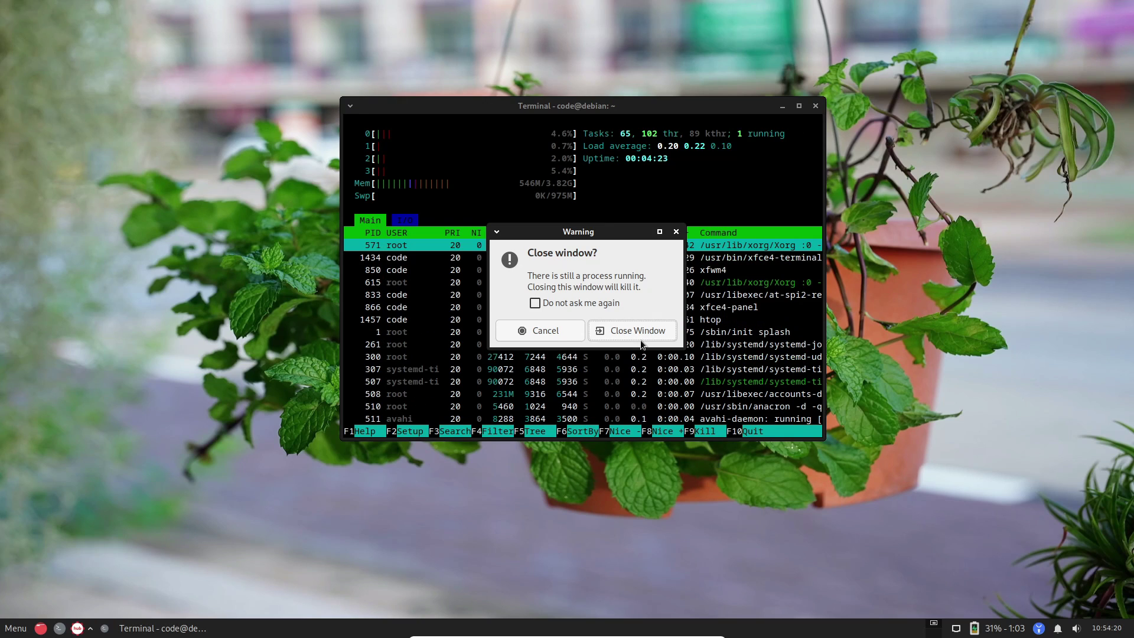
Confirm killing htop, then view the file manager's Help > About and close it.
left_click(610, 331)
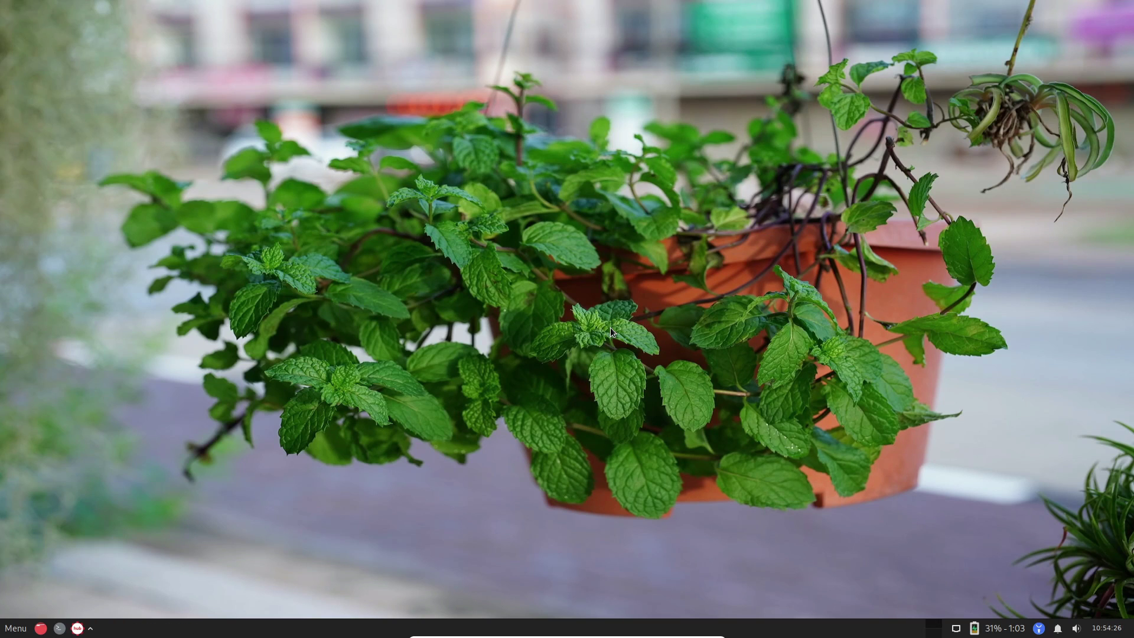
left_click(15, 628)
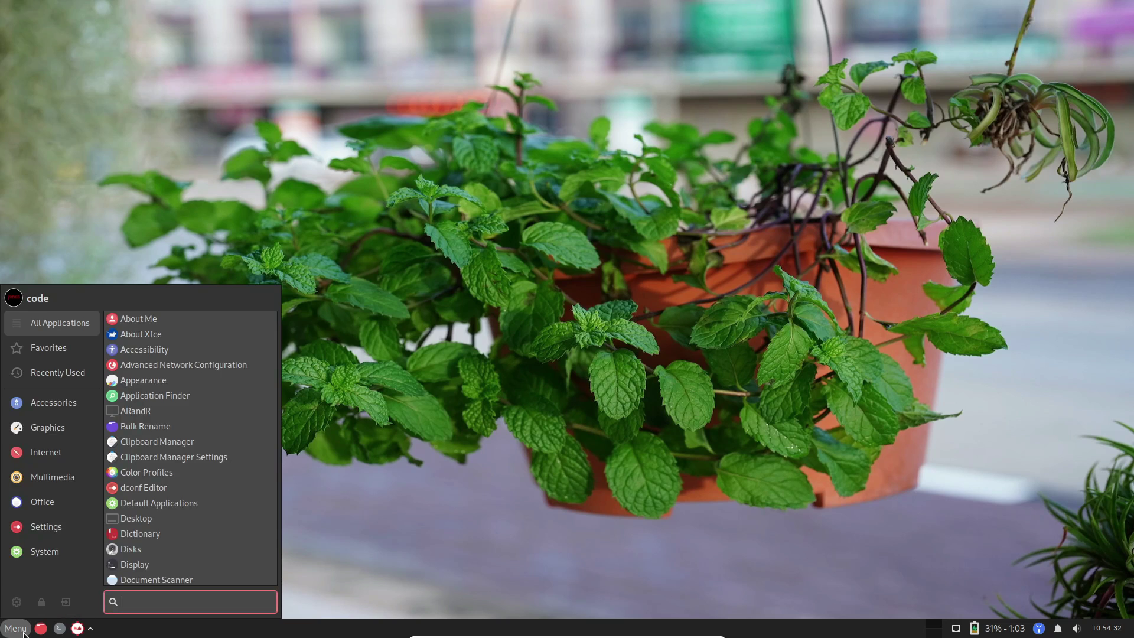
left_click(59, 576)
left_click(448, 25)
left_click(465, 61)
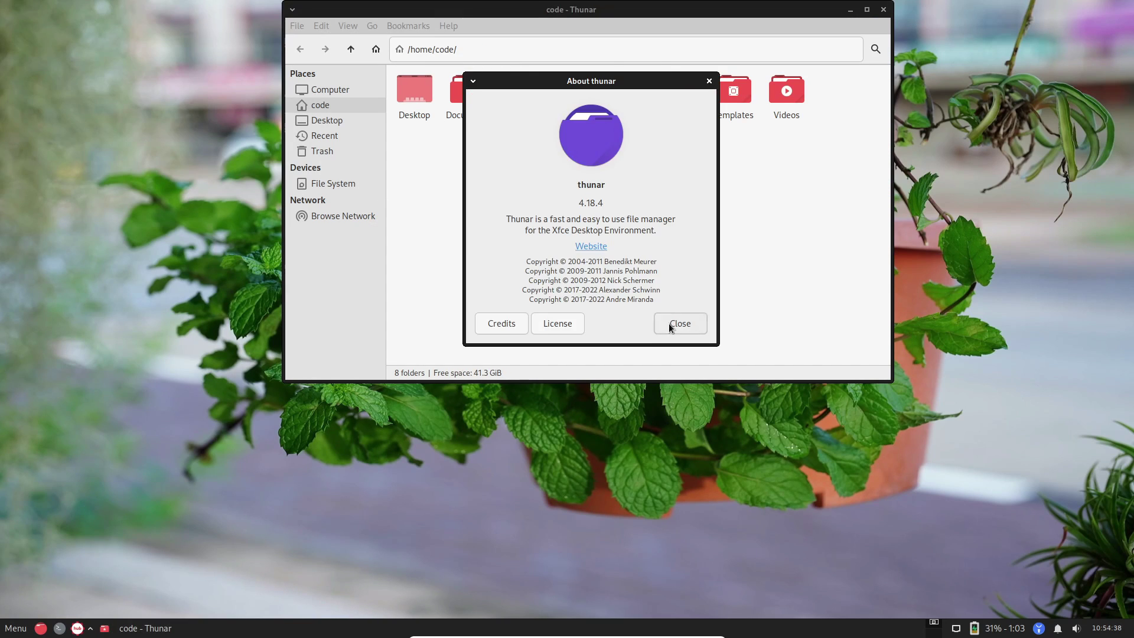
left_click(671, 323)
left_click(883, 10)
In Peppermint Hub, open and close the Network, Printers and Disks tools.
left_click(77, 628)
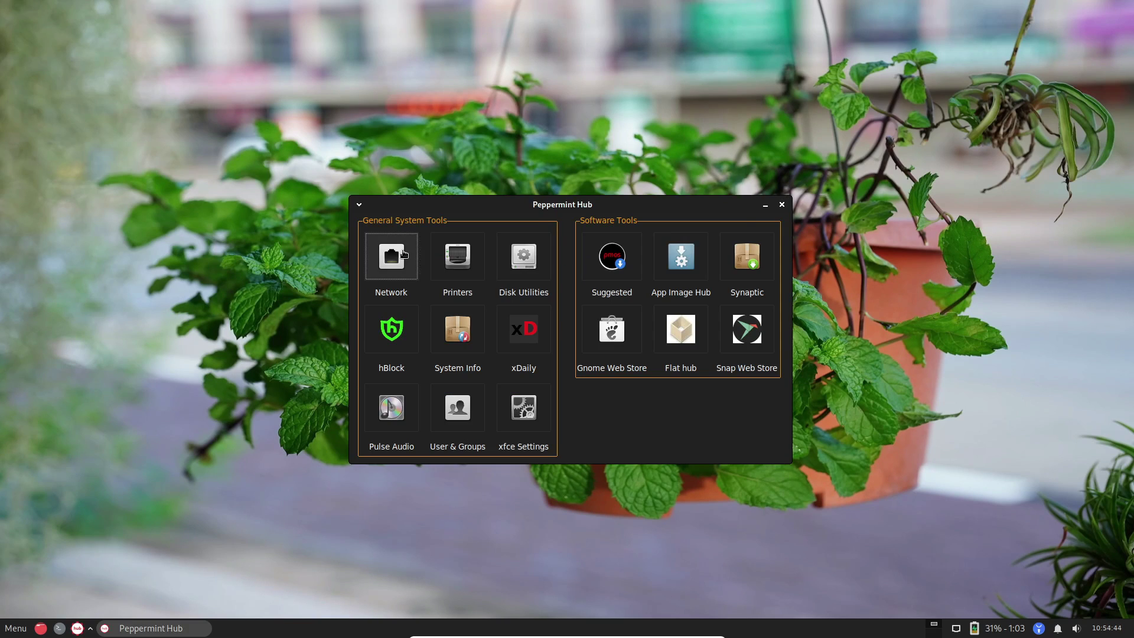
left_click(404, 255)
left_click(733, 200)
left_click(477, 277)
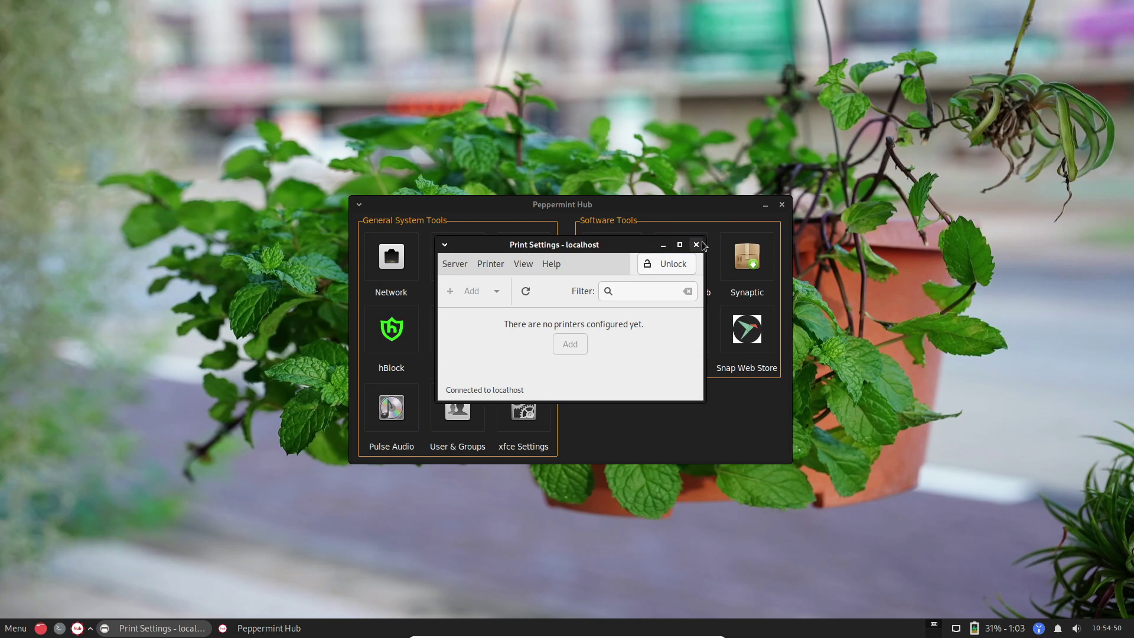
left_click(691, 246)
left_click(525, 258)
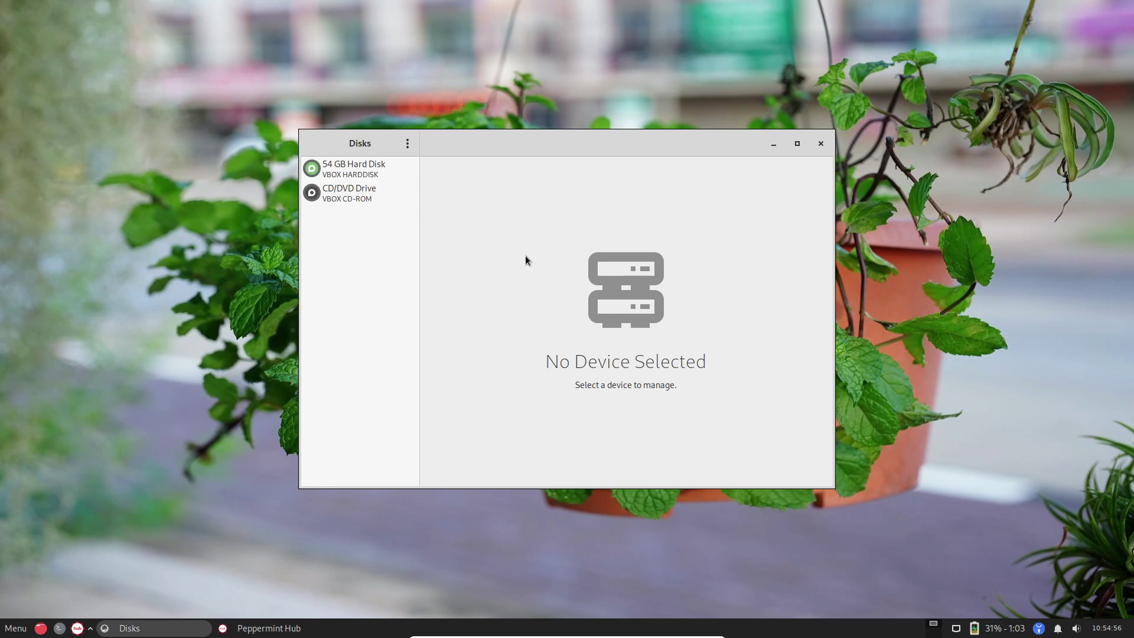
left_click_drag(672, 133, 766, 64)
left_click(940, 70)
View System Info, cancel hBlock's password prompt, and browse the Gnome Web Store's Core Apps.
left_click(457, 328)
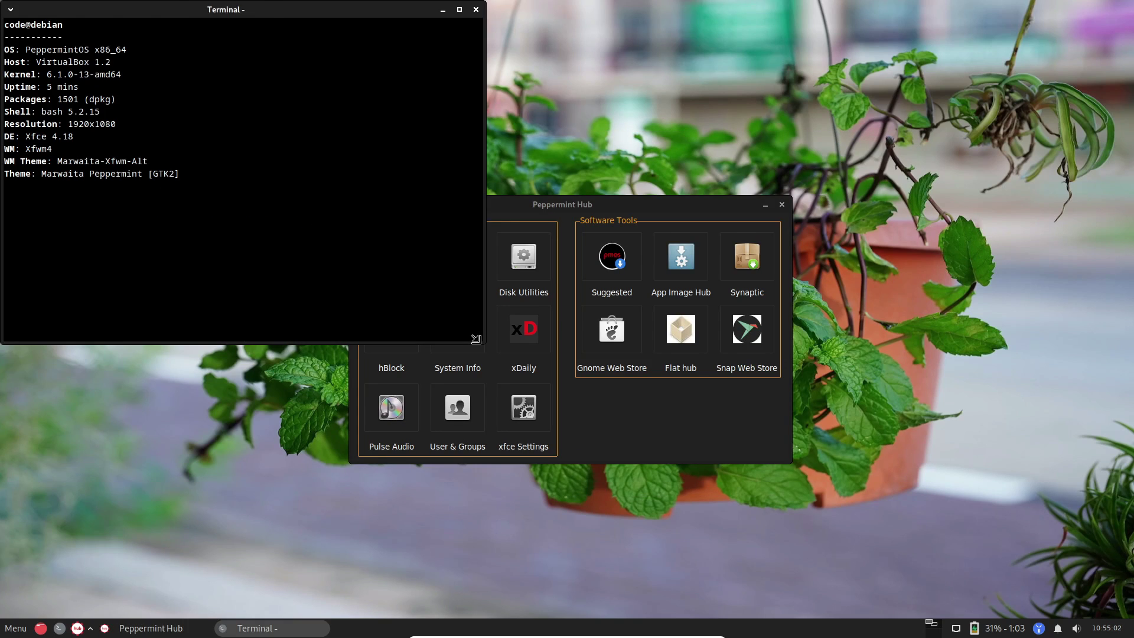
left_click(484, 9)
left_click(392, 329)
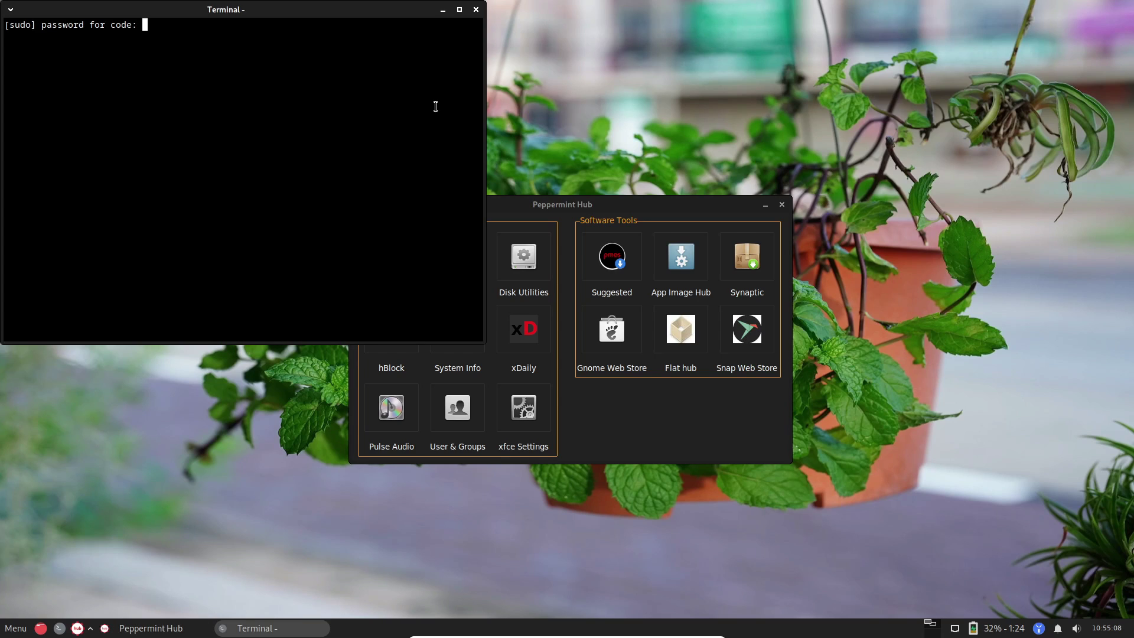
key("ctrl+c")
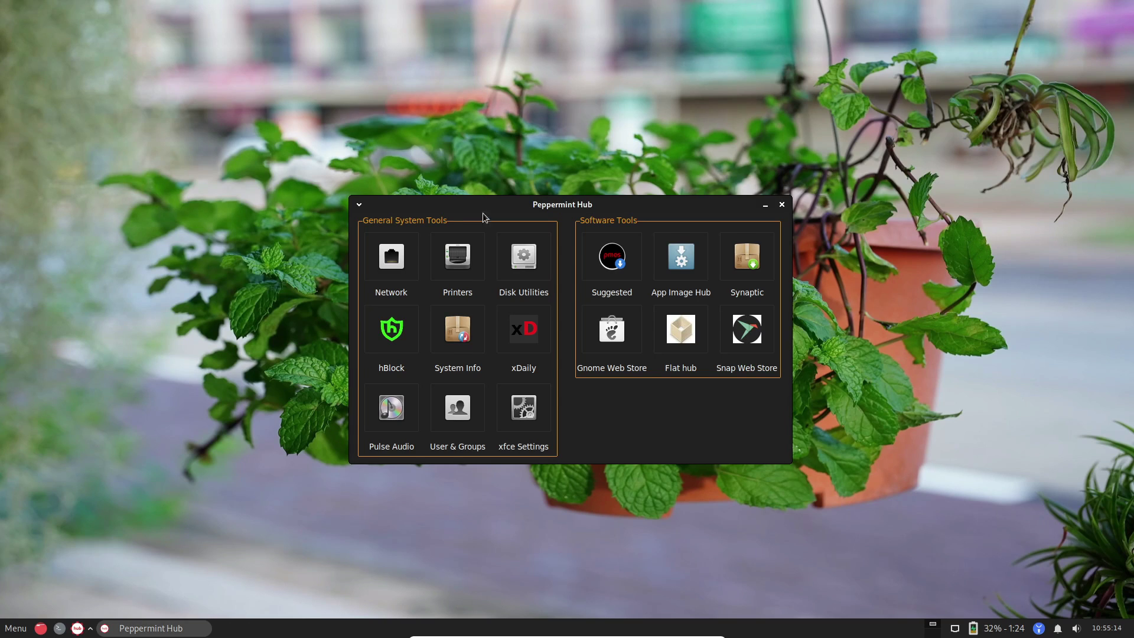
left_click(612, 329)
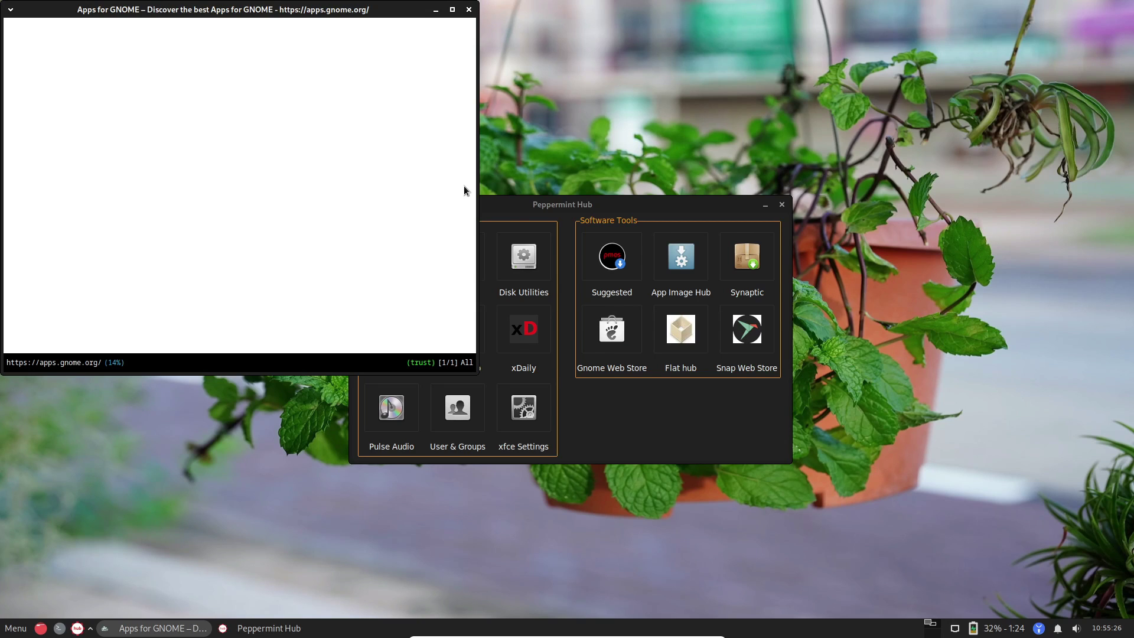
scroll(298, 170, "down", 5)
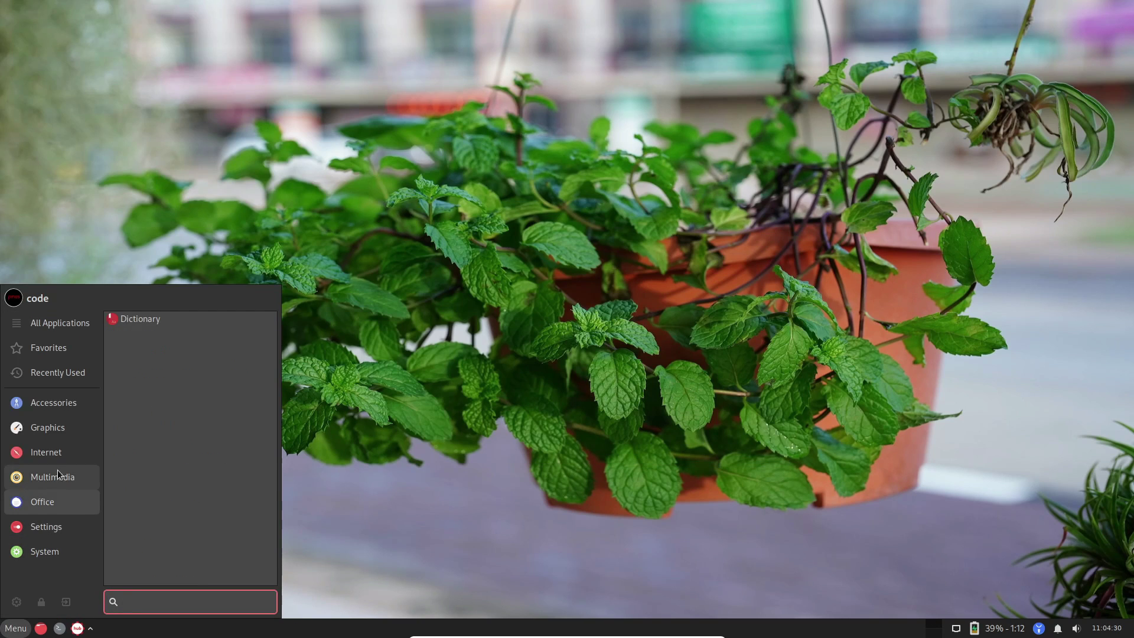
Start Firefox ESR, close its welcome tabs, and search the web for 'peppermint os'.
mouse_move(53, 452)
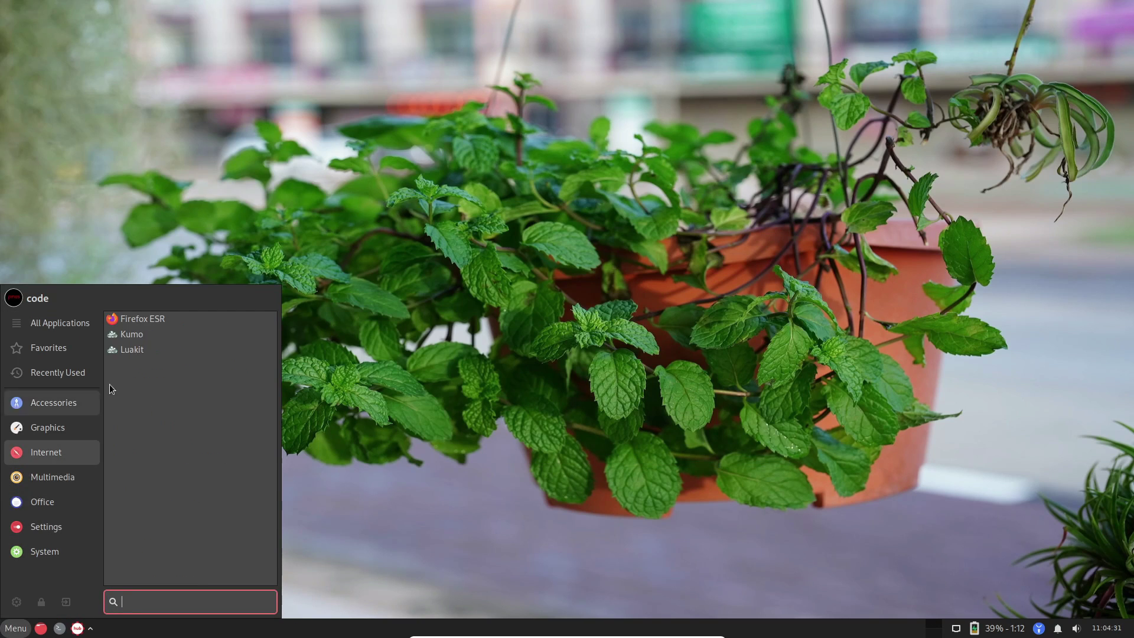
left_click(158, 319)
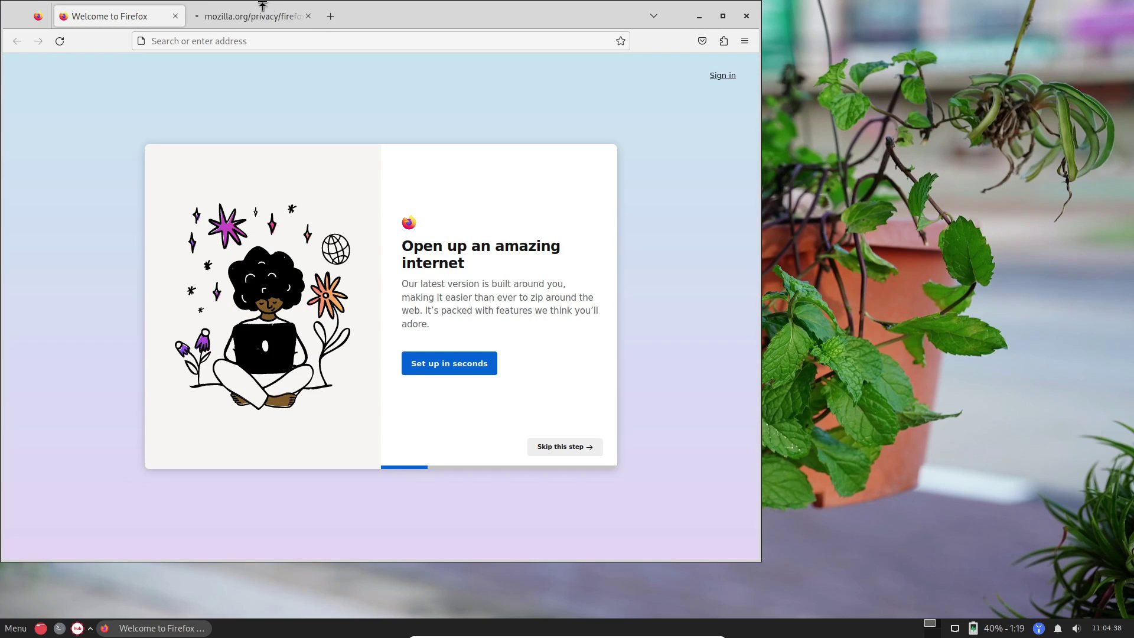
left_click(309, 16)
left_click(197, 16)
left_click(175, 19)
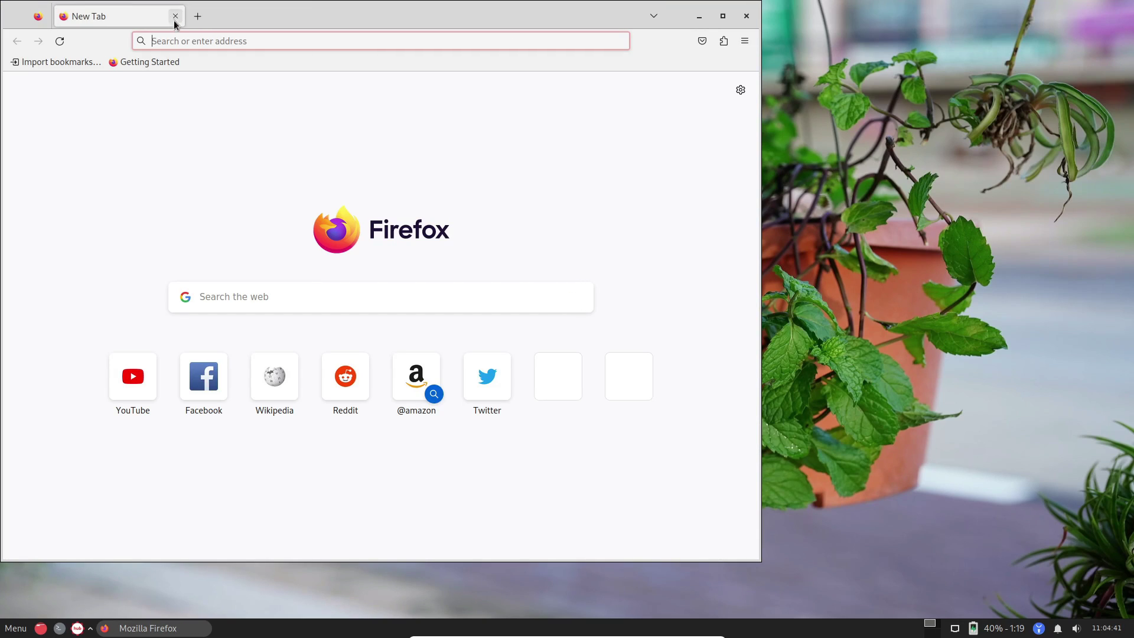
left_click(175, 35)
type("pep")
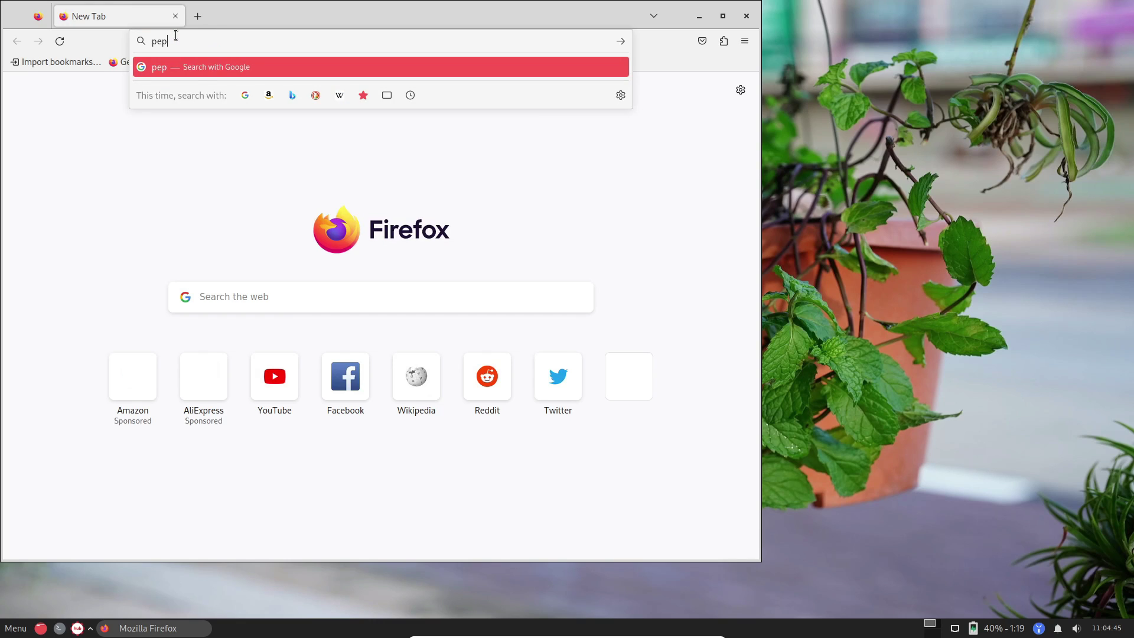
type("permint os")
key("Return")
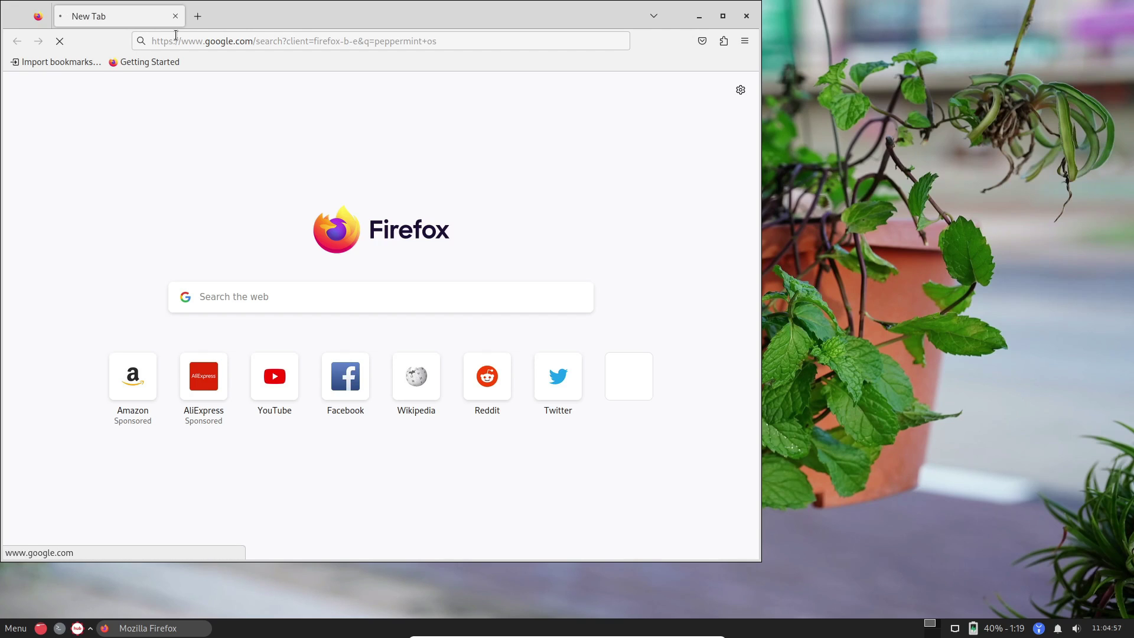
Open the Peppermint OS website and go to its download guide.
left_click(146, 194)
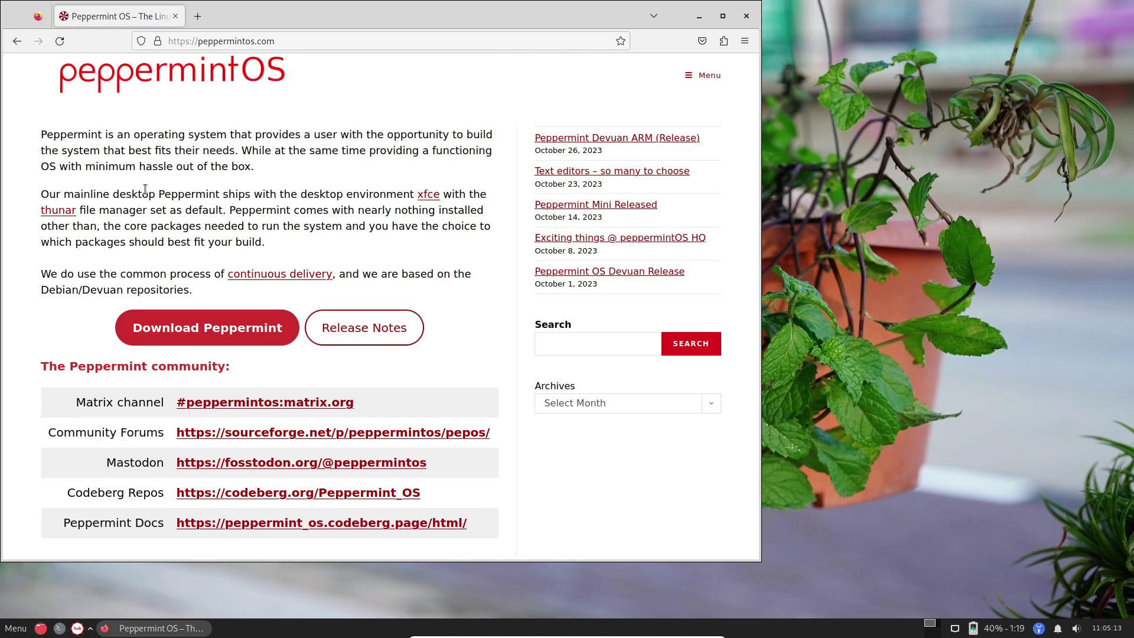
scroll(322, 245, "down", 1)
scroll(321, 245, "down", 2)
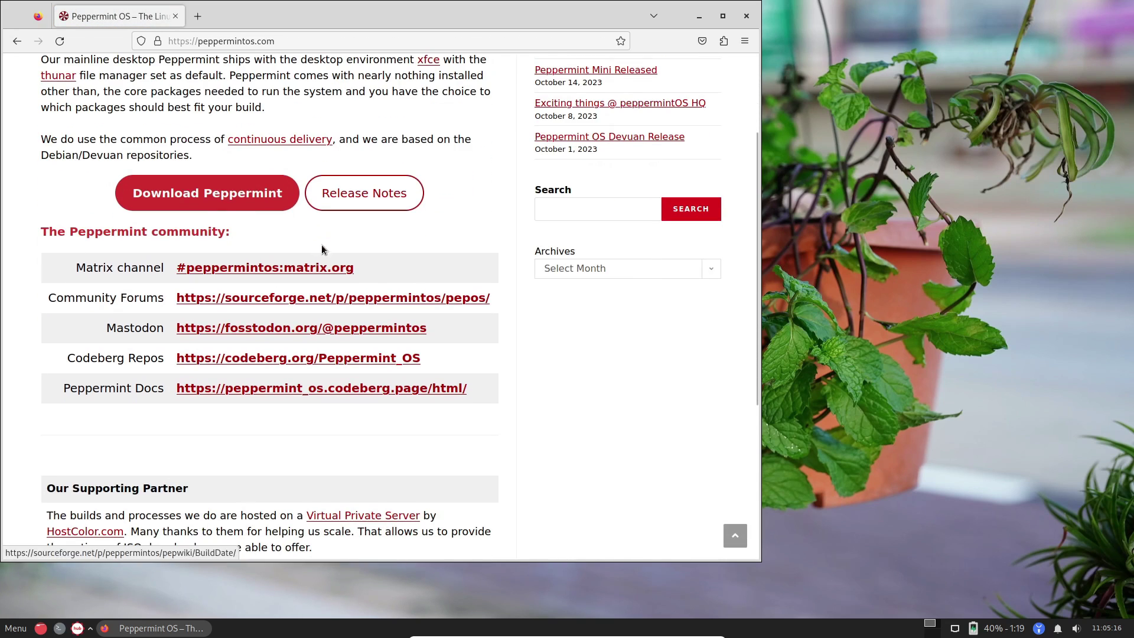
left_click(245, 201)
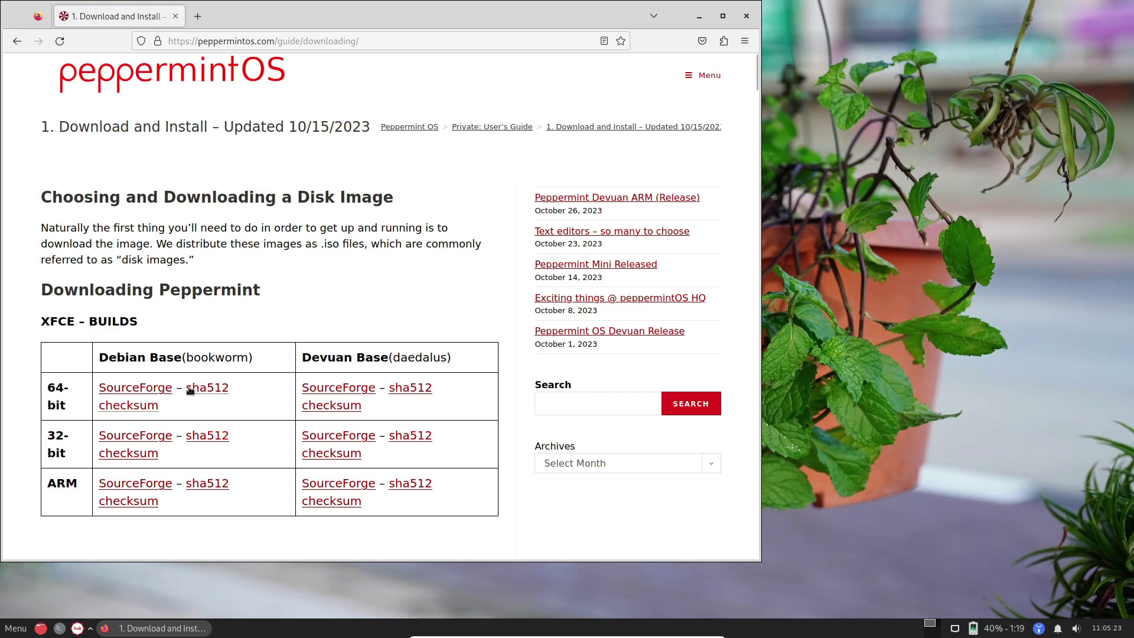
Download the 64-bit Debian Base Mini build (PepMini-deb-amd64.iso) from SourceForge.
scroll(178, 406, "down", 1)
scroll(178, 405, "down", 7)
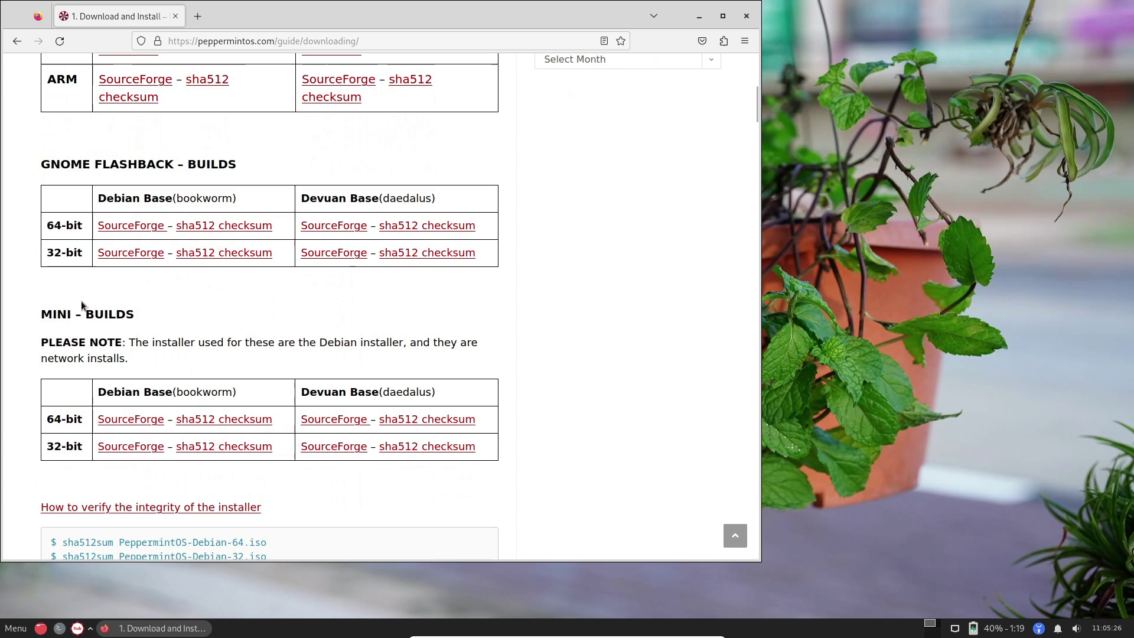
left_click(144, 424)
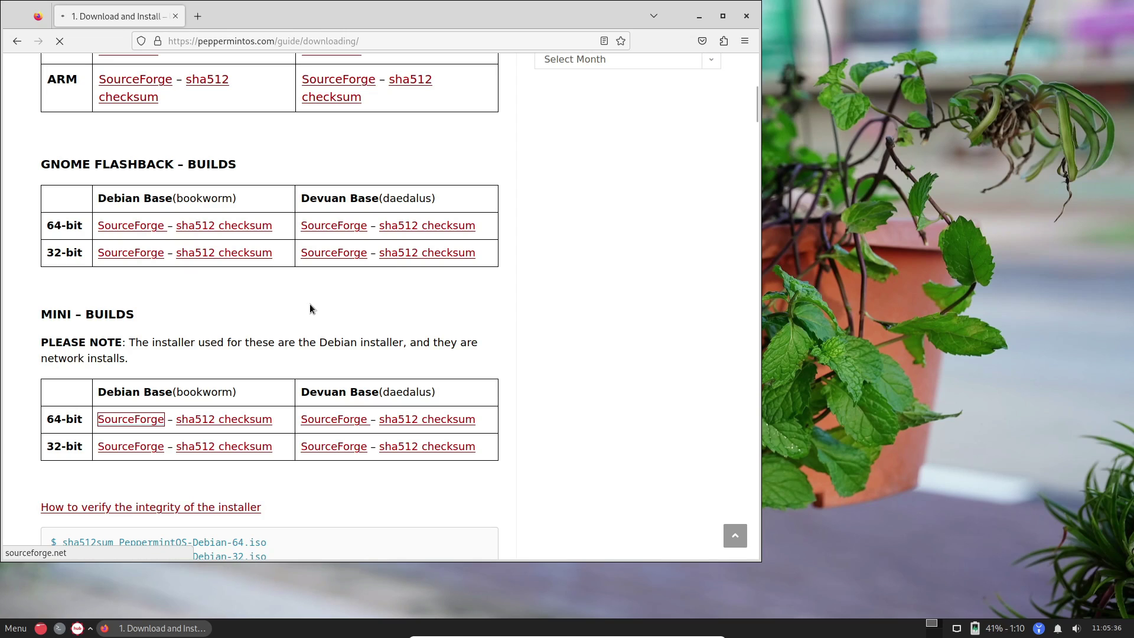
scroll(310, 306, "down", 1)
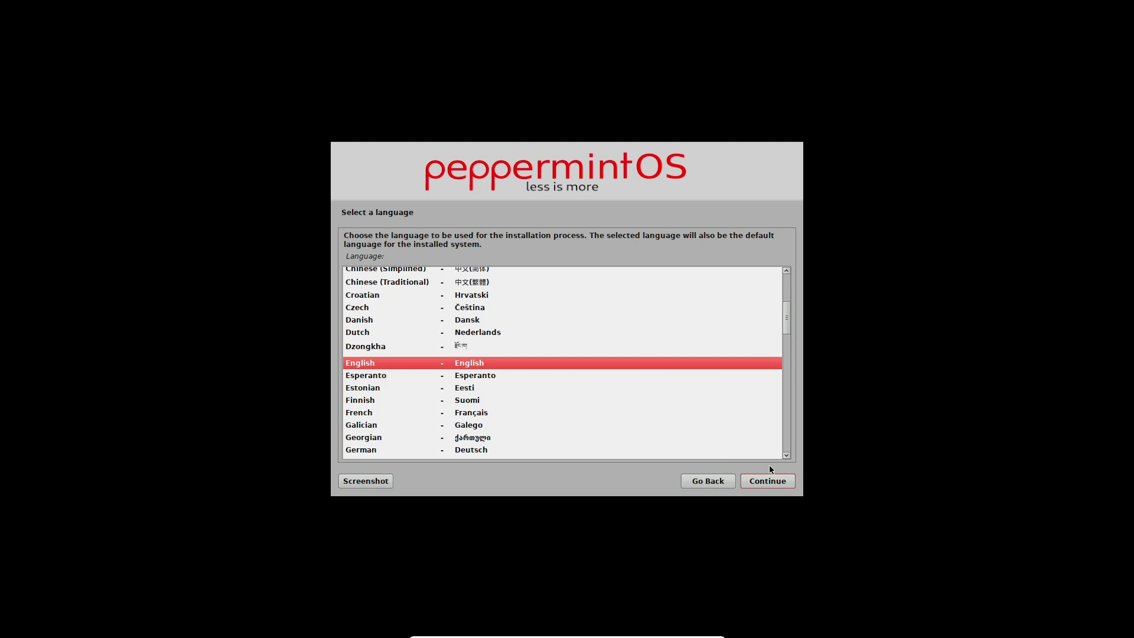
Accept English, India, hostname debian, no domain, mirror deb.debian.org and no HTTP proxy.
left_click(768, 480)
left_click(523, 290)
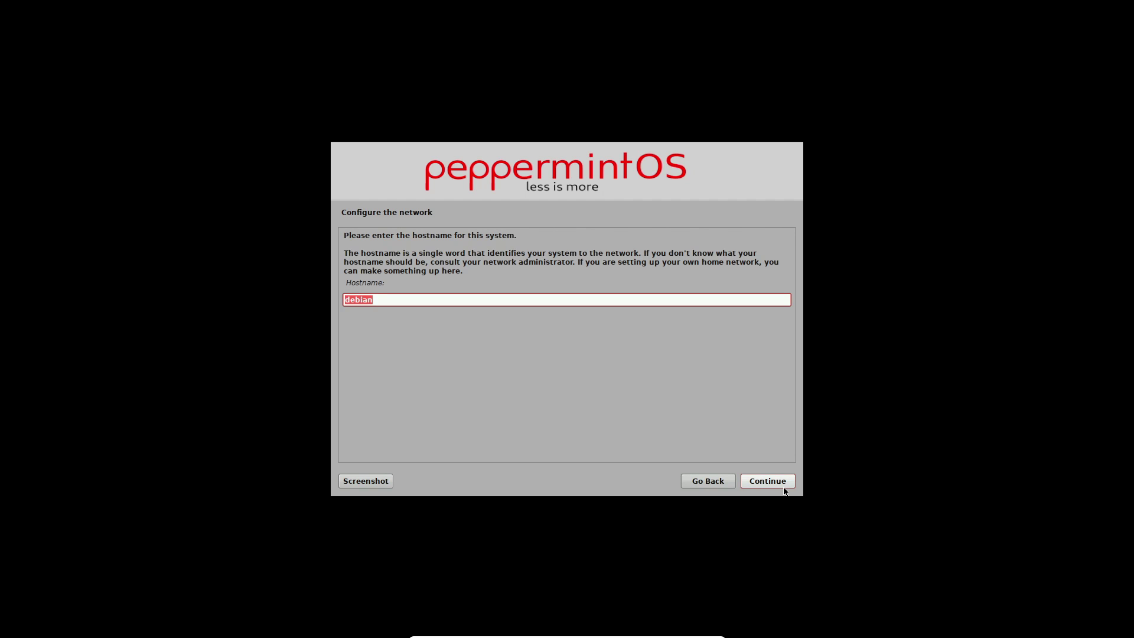
left_click(785, 488)
left_click(785, 488)
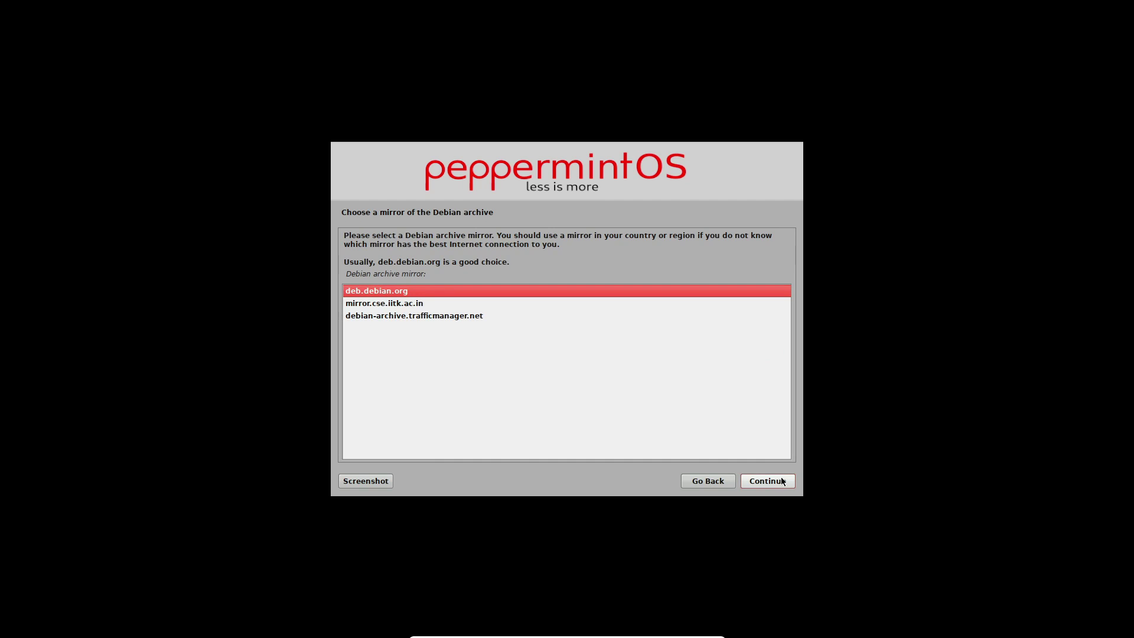
left_click(779, 480)
left_click(780, 480)
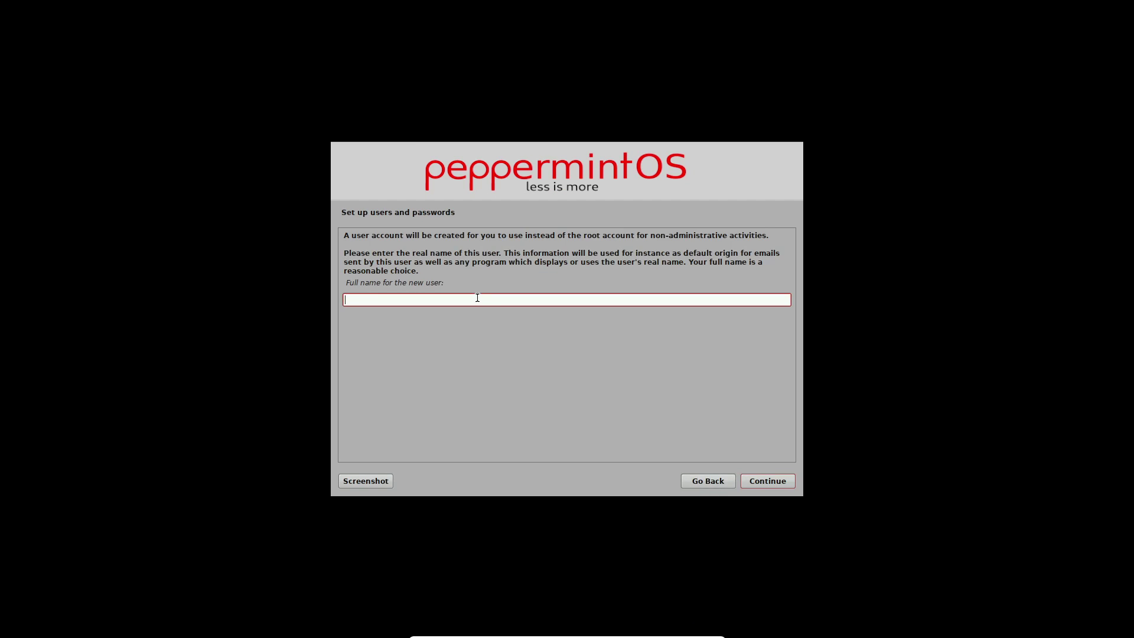
Create the user account named 'user' and set its password, entered twice.
type("user")
key("Return")
type("12345")
key("Tab")
type("12345")
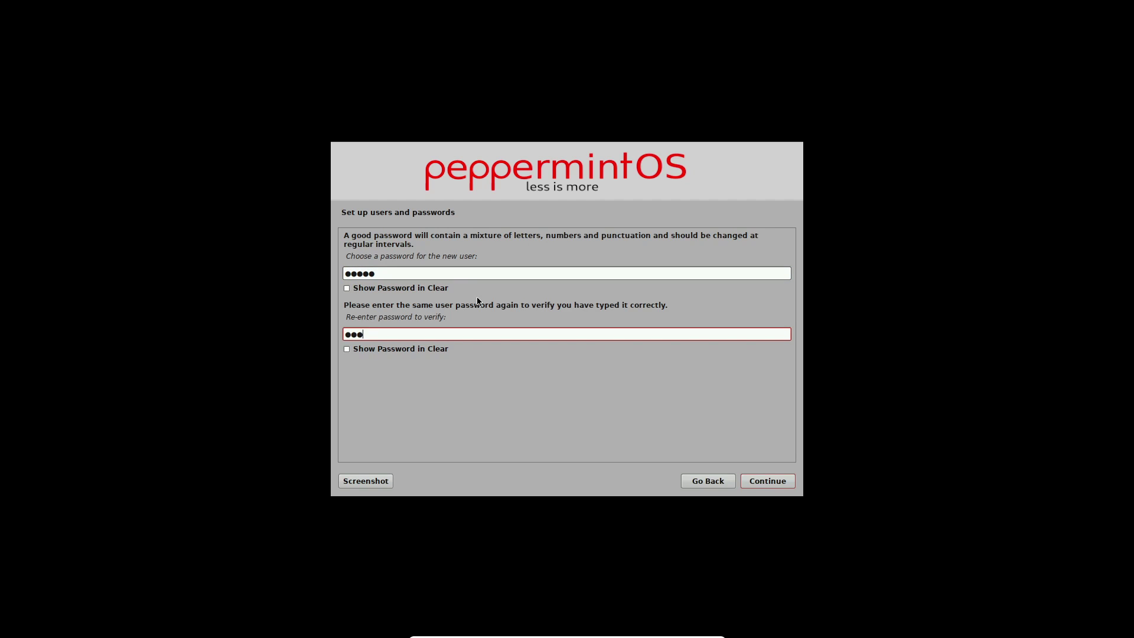
key("Tab")
left_click(768, 481)
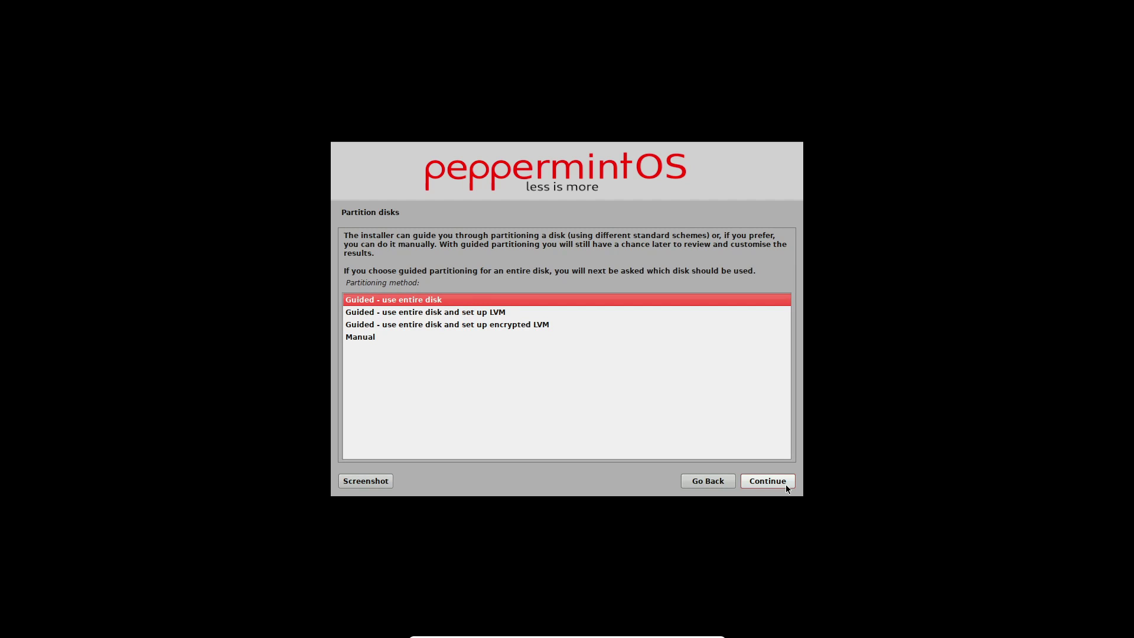
Partition with Guided – use entire disk and confirm Yes to write changes to disk.
left_click(786, 485)
left_click(785, 484)
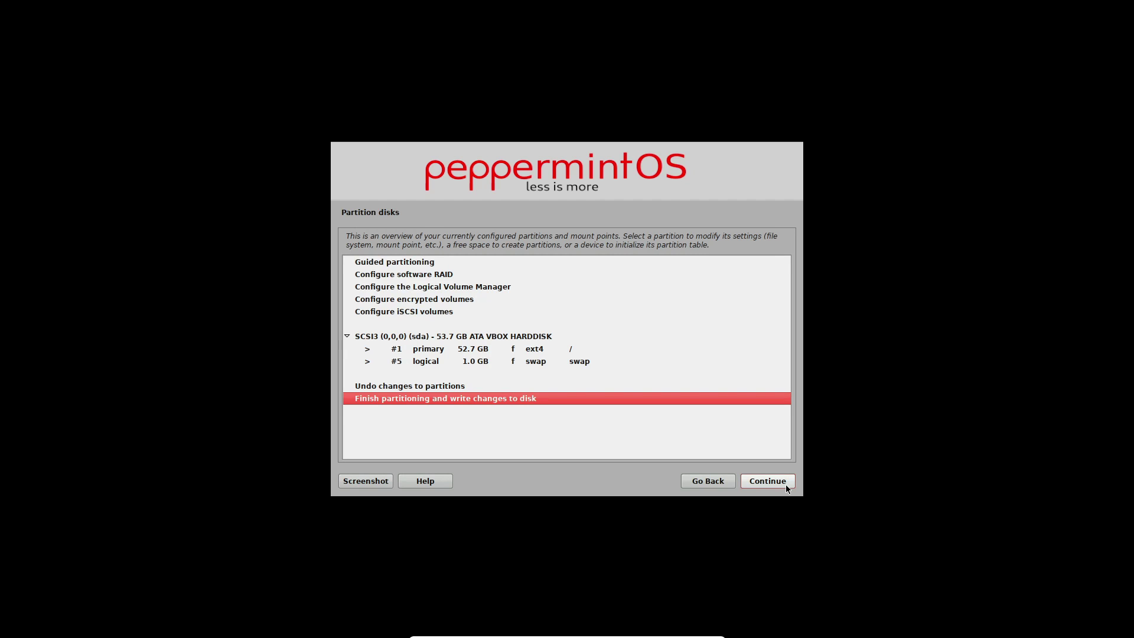
left_click(786, 485)
key("Down")
key("Return")
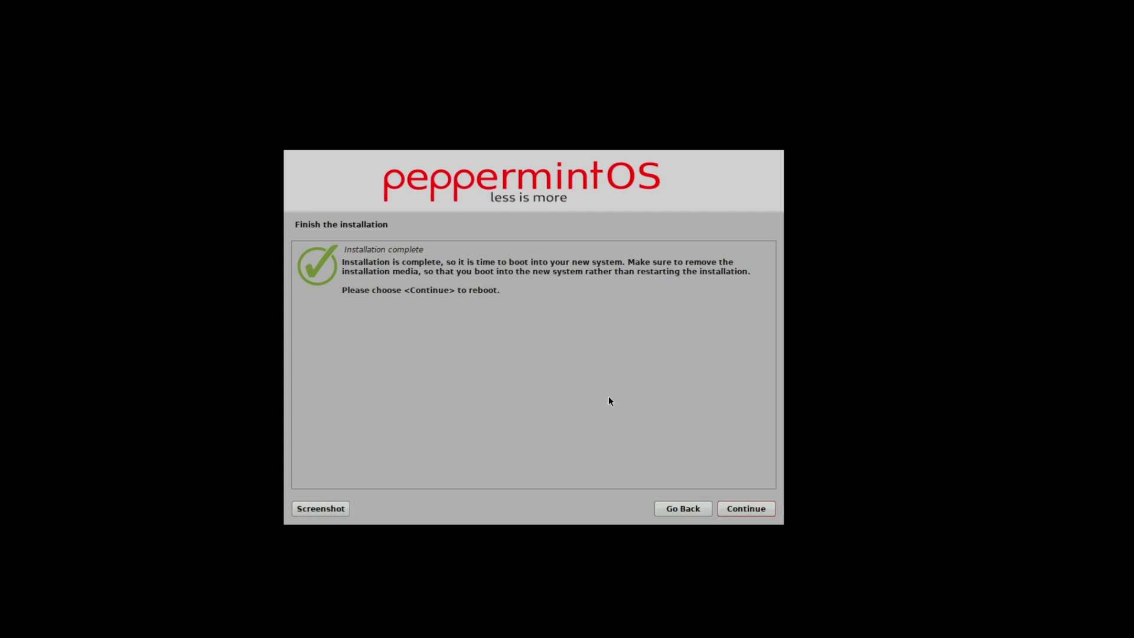
Continue from the Installation complete page to reboot into the installed Peppermint OS.
left_click(753, 506)
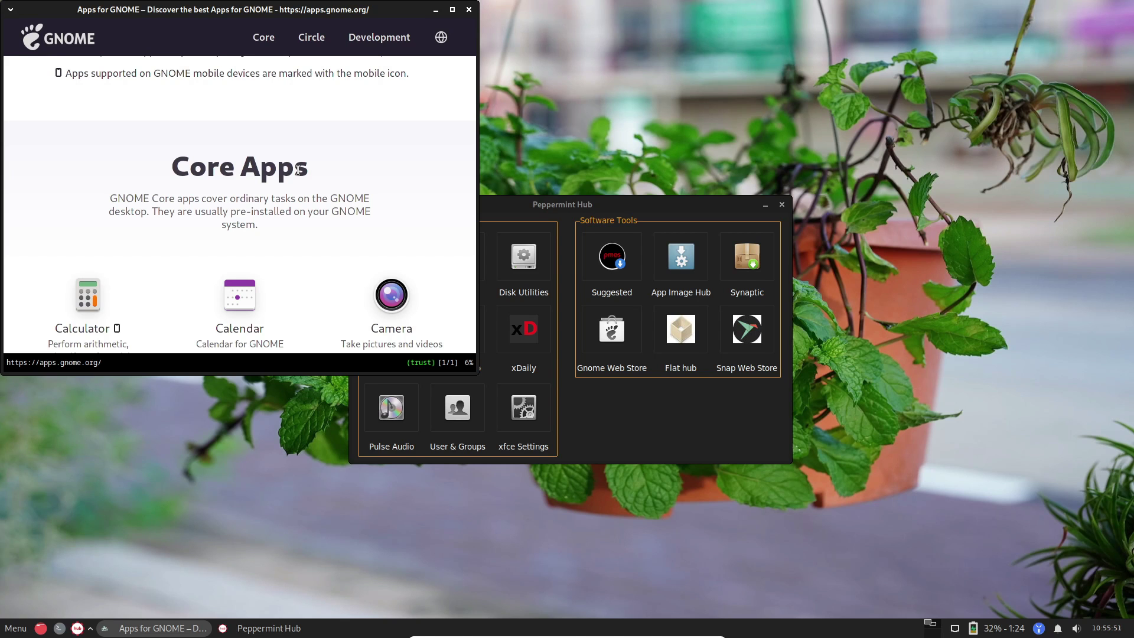
In Peppermint Hub, view then close Suggested packages, and browse AppImageHub's Games category.
scroll(190, 182, "down", 5)
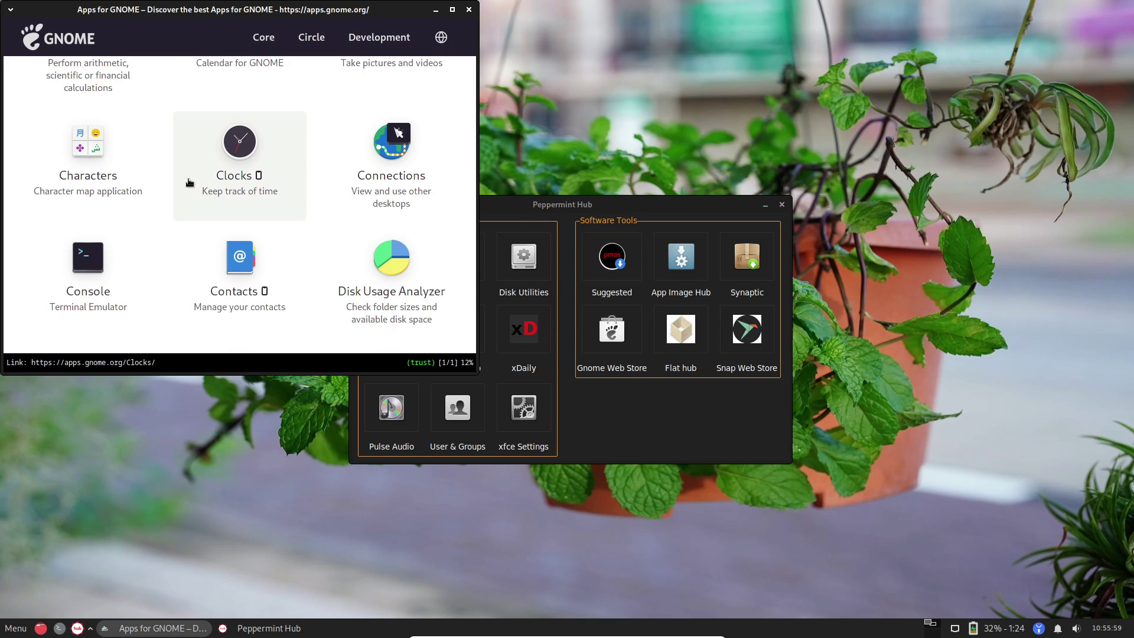
scroll(189, 182, "down", 3)
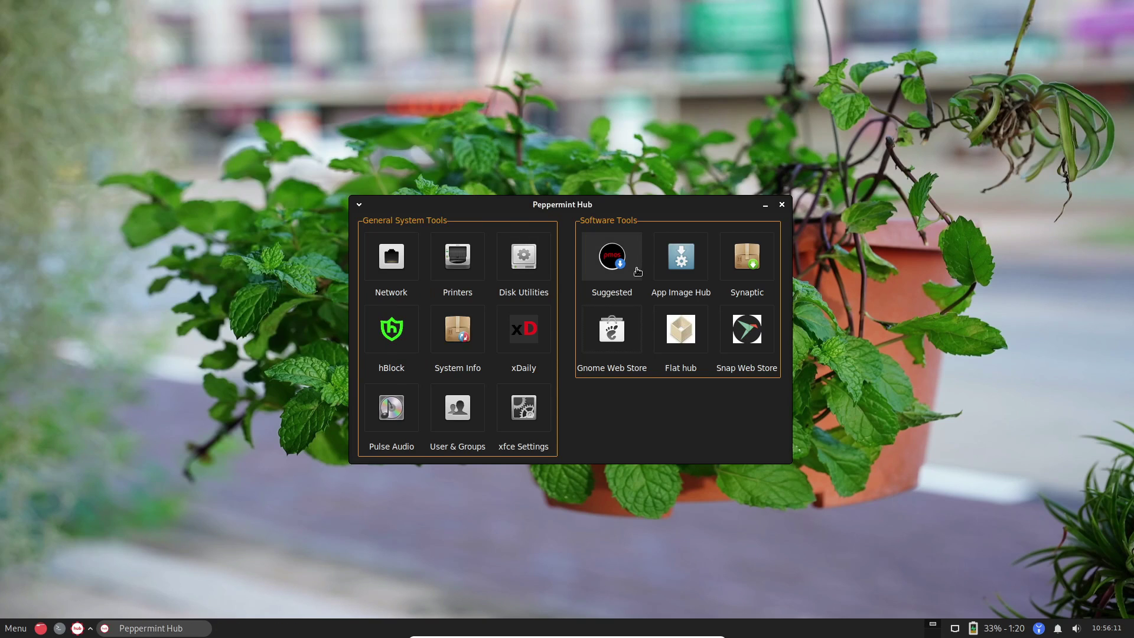
left_click(612, 257)
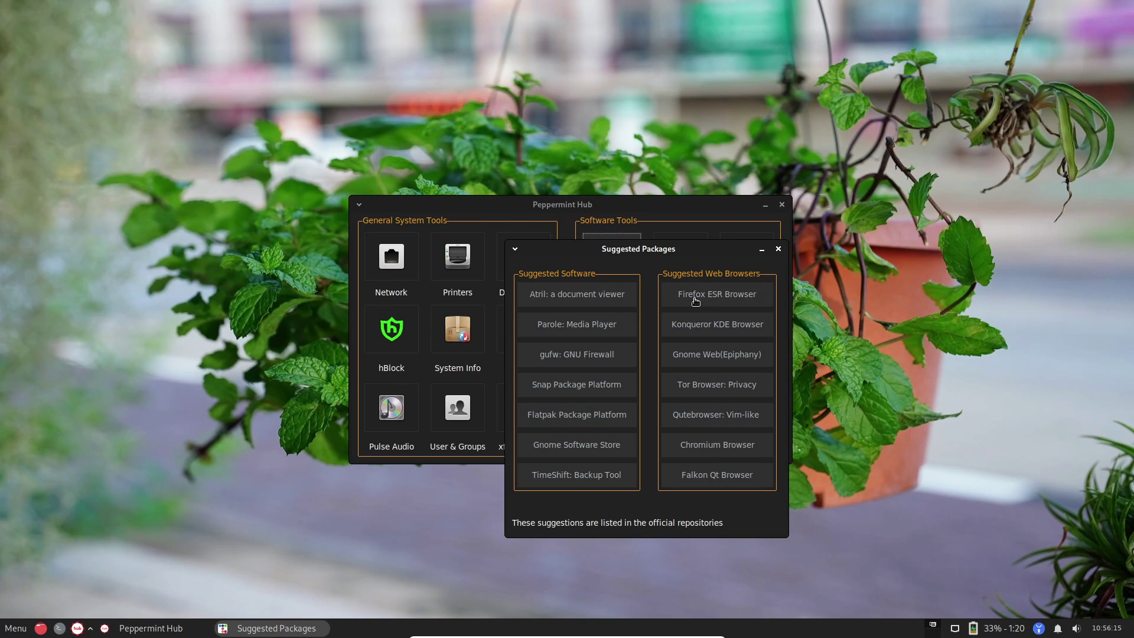
left_click(779, 249)
left_click(677, 261)
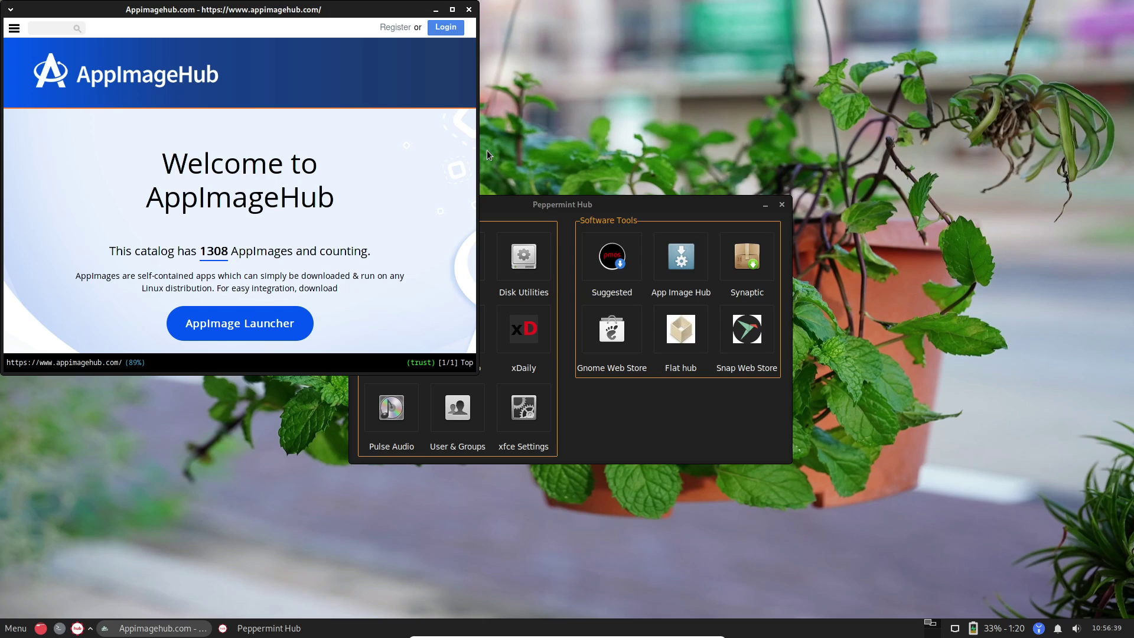
scroll(236, 177, "down", 10)
left_click(98, 104)
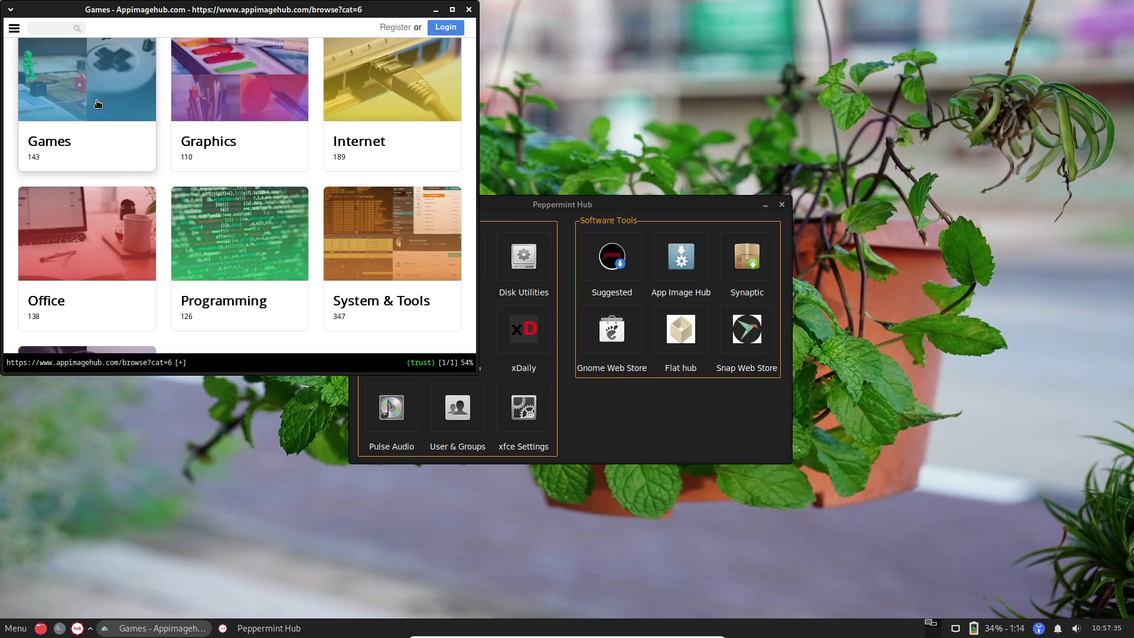
Open the Snap web store, launch Disks, and show the All Applications list.
left_click(749, 337)
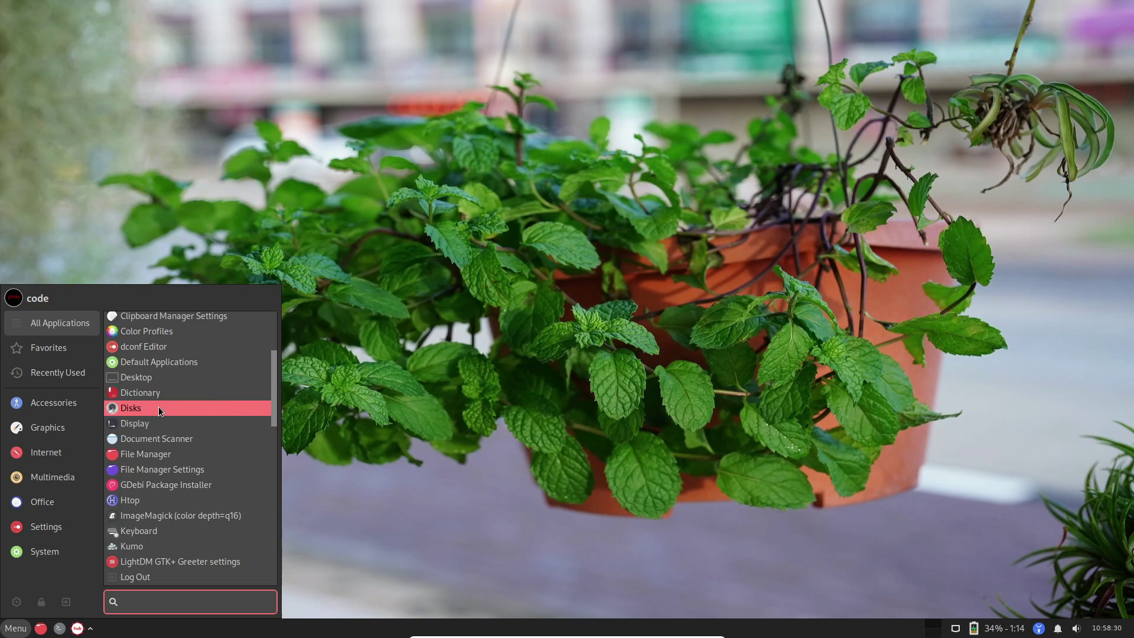
left_click(157, 406)
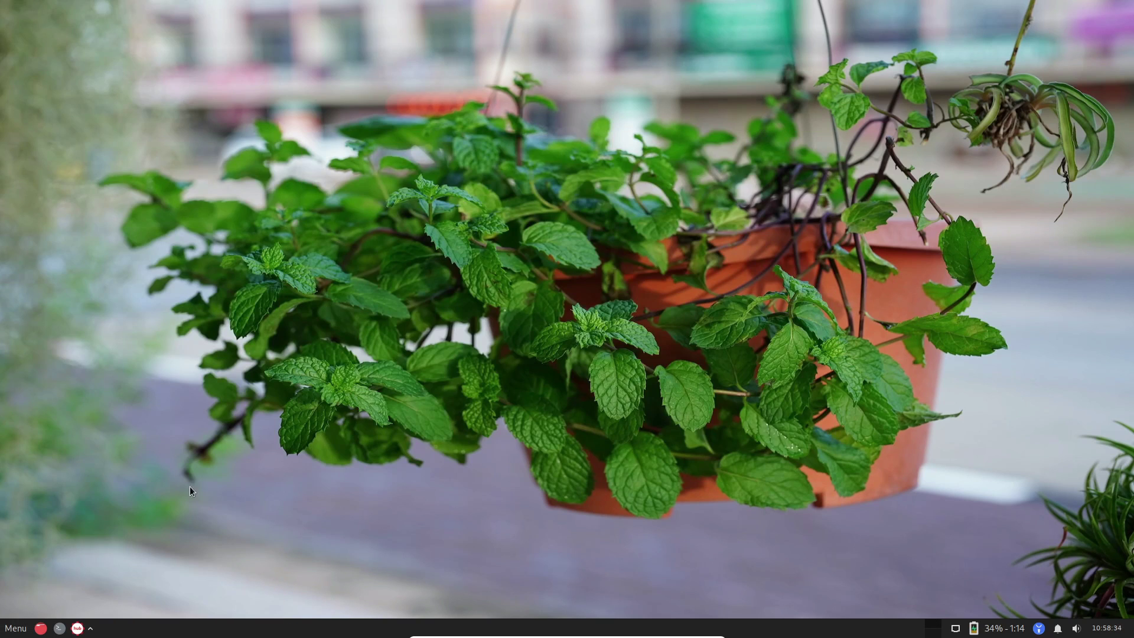
key("super")
scroll(175, 470, "down", 15)
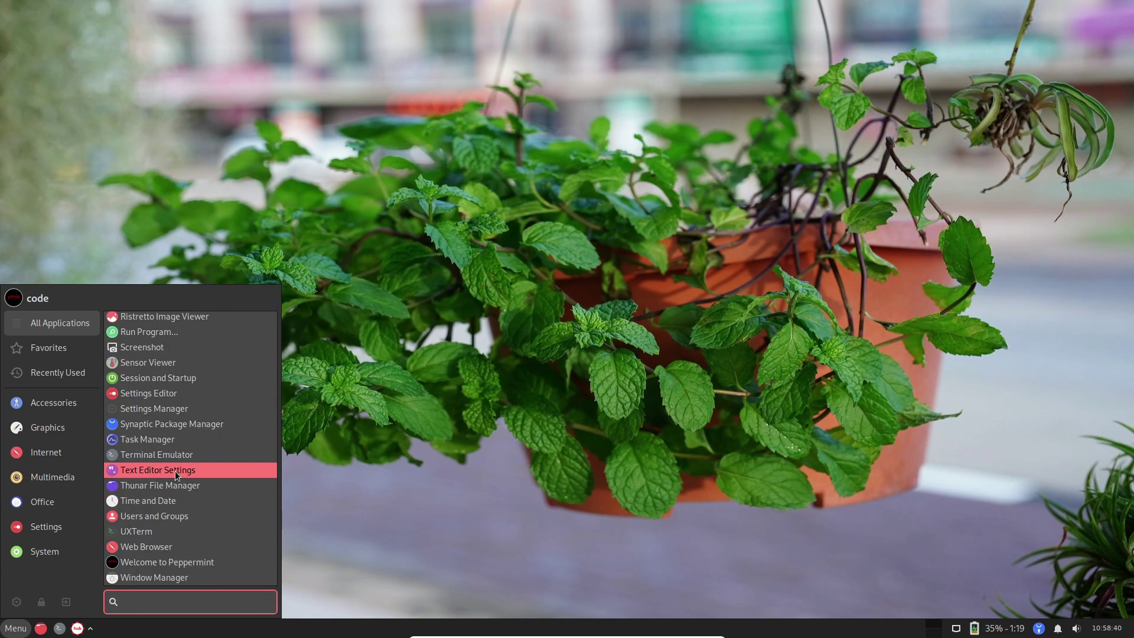